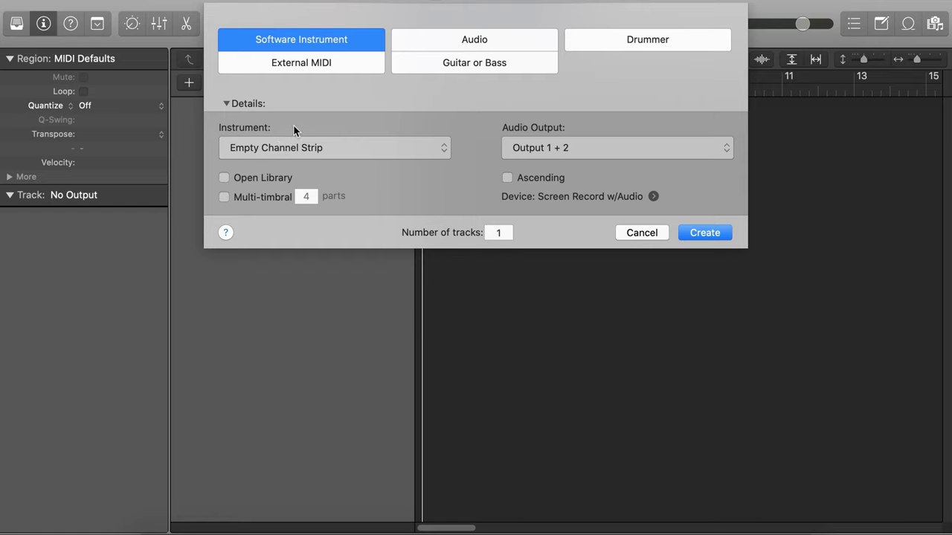
- Create a new Software Instrument track with an Empty Channel Strip as its instrument
click(308, 38)
click(368, 147)
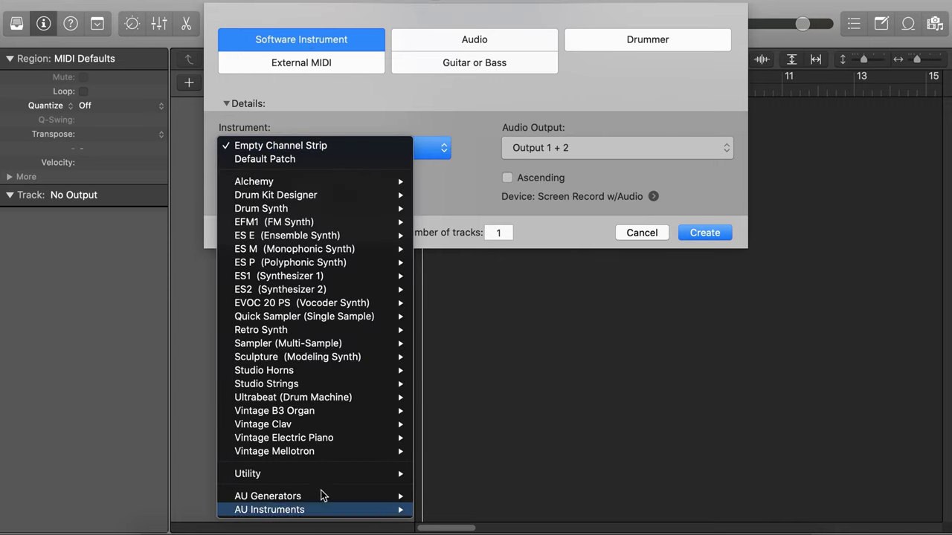
click(290, 147)
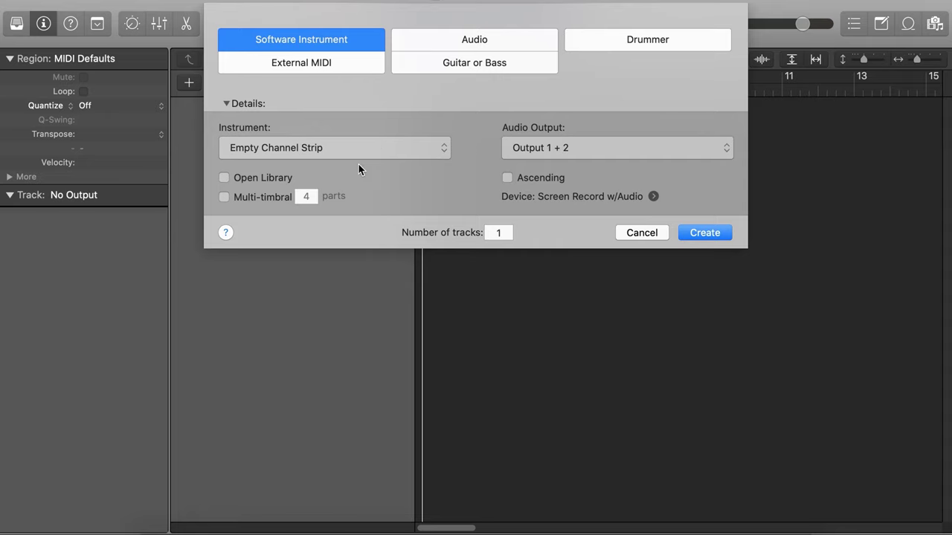
click(705, 237)
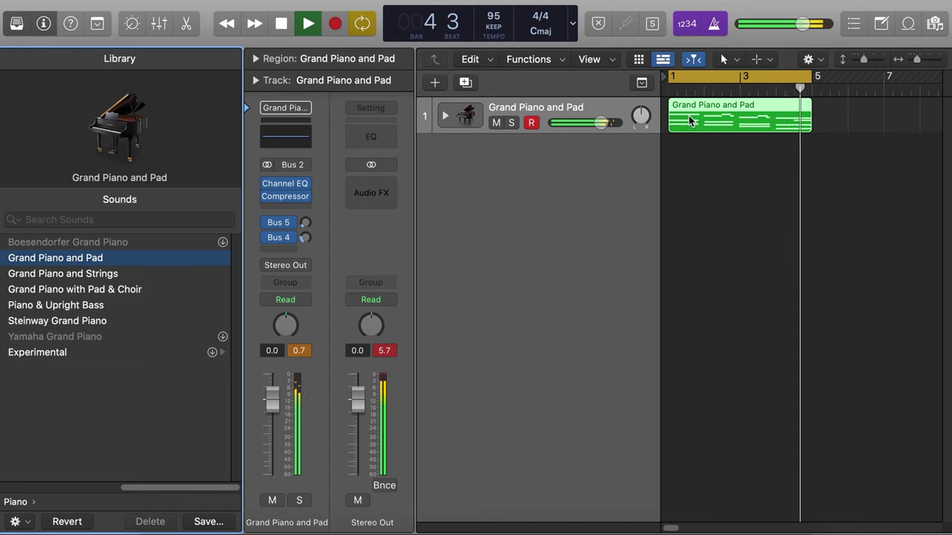
- Stop playback of the recorded four-bar Grand Piano and Pad part
key(space)
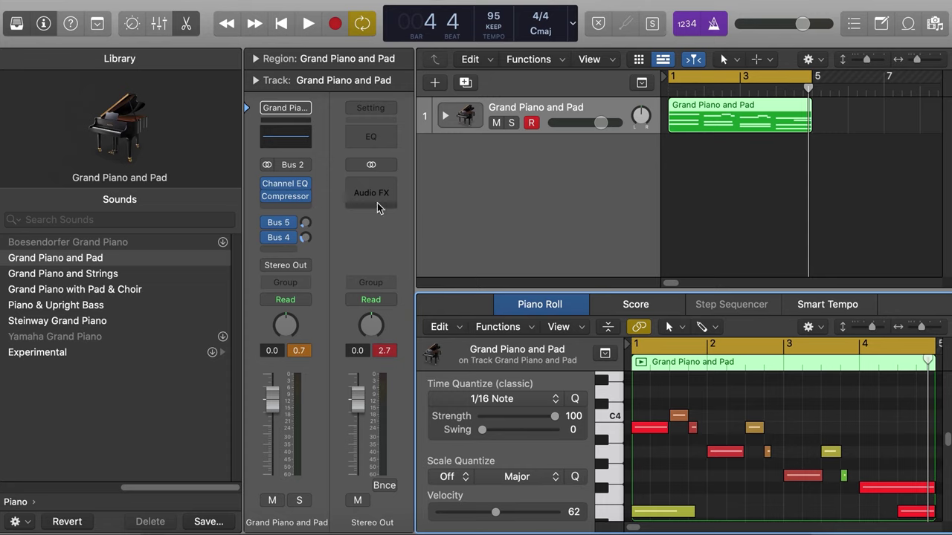
click(435, 83)
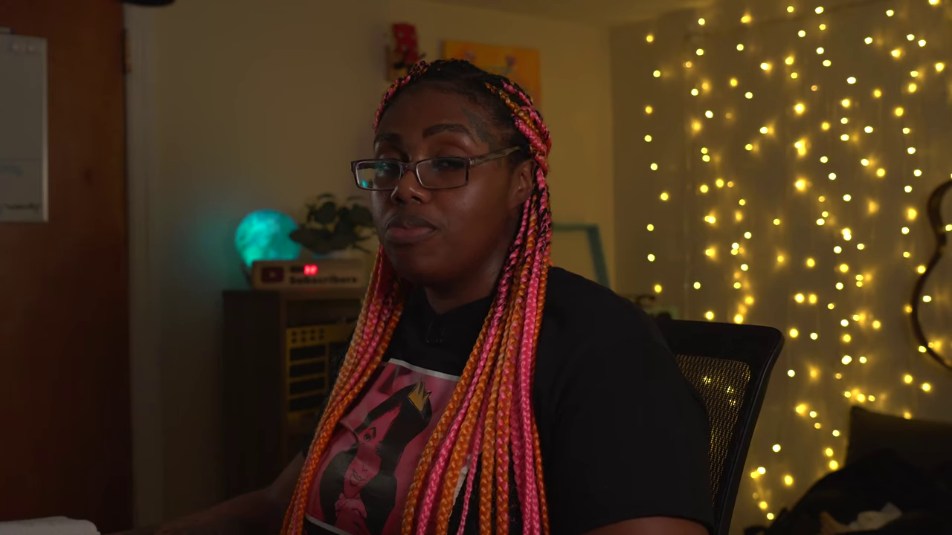
- Show the Instrument choices for the new Software Instrument track
click(429, 153)
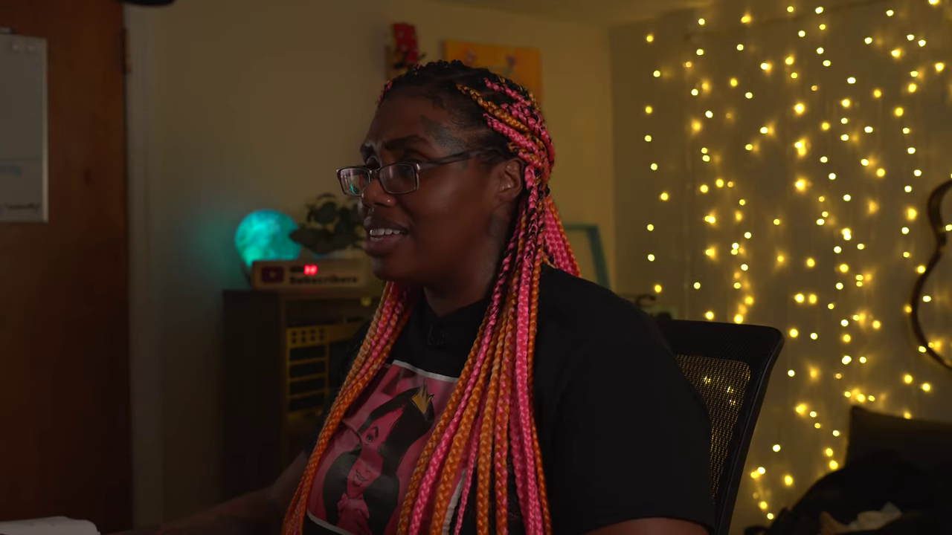
- Keep Empty Channel Strip and create the empty Inst 3 track
mouse_move(313, 197)
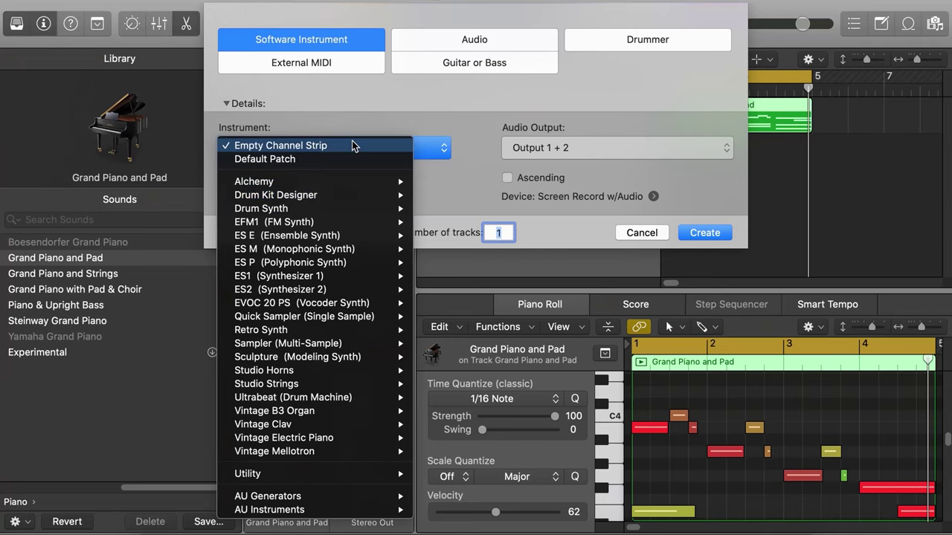
click(317, 35)
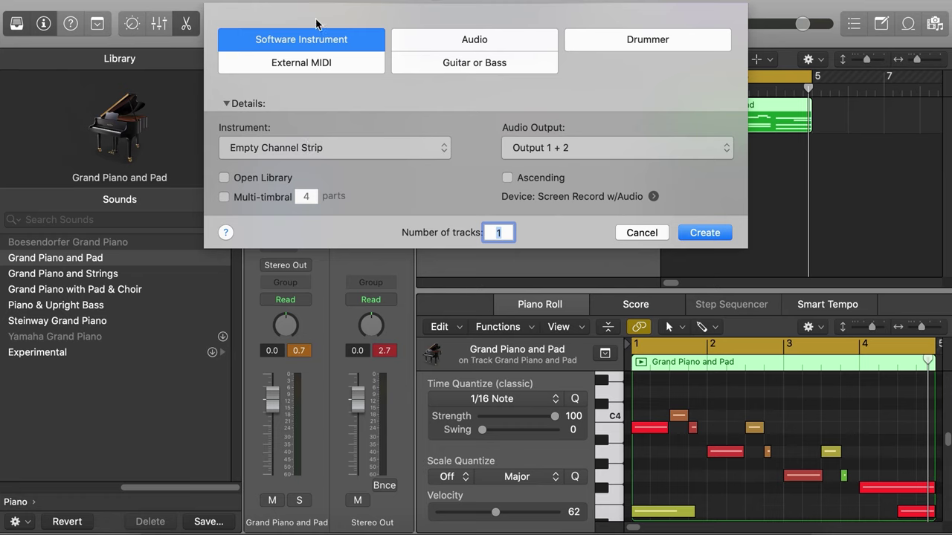
click(696, 234)
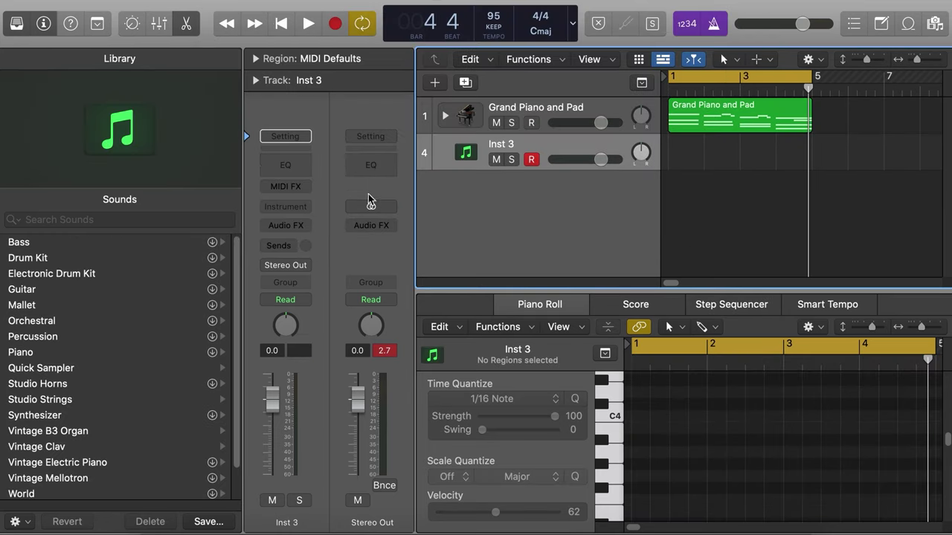
- List the instrument plug-ins available for Inst 3
click(305, 208)
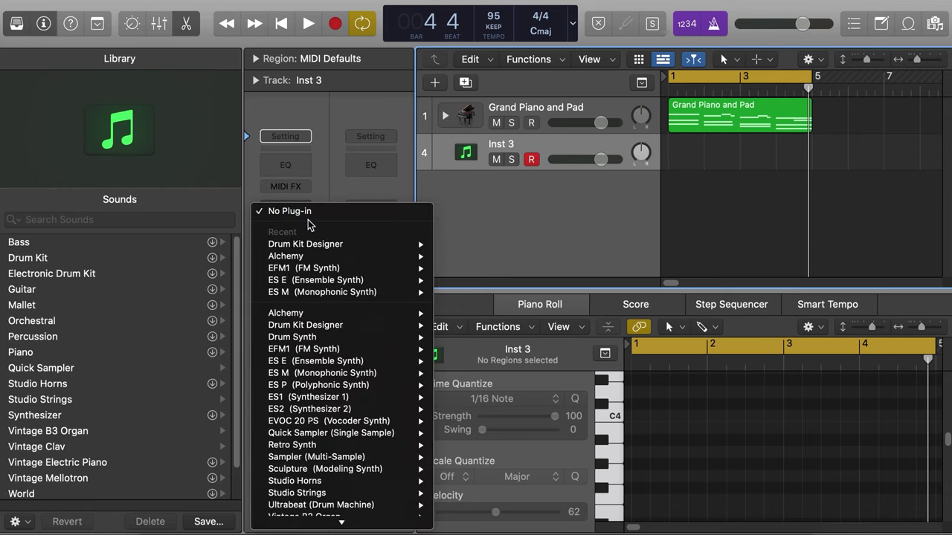
scroll(313, 315, down, 3)
mouse_move(313, 315)
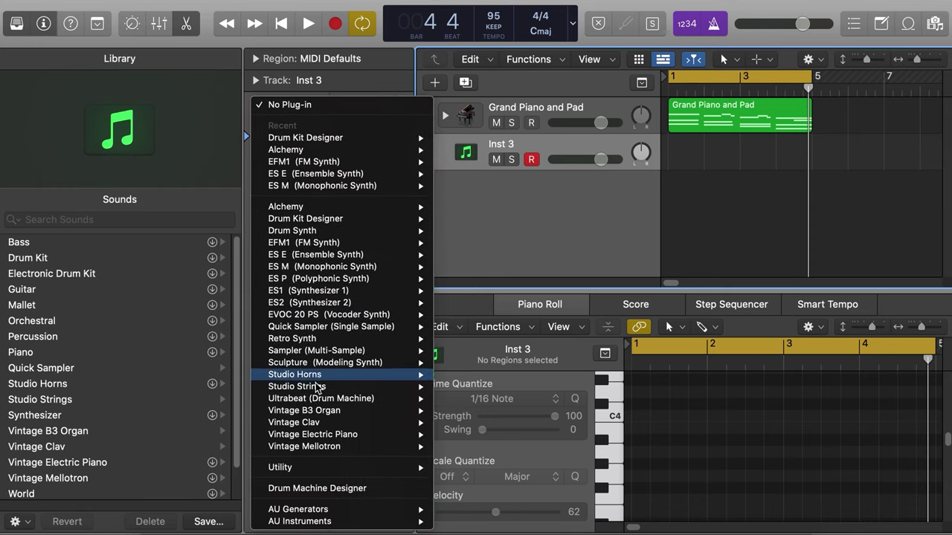
- Load Drum Machine Designer on Inst 3 and assign the Drum-Kick-SB 12 sample to the kick pad
click(301, 488)
drag(432, 24, 396, 12)
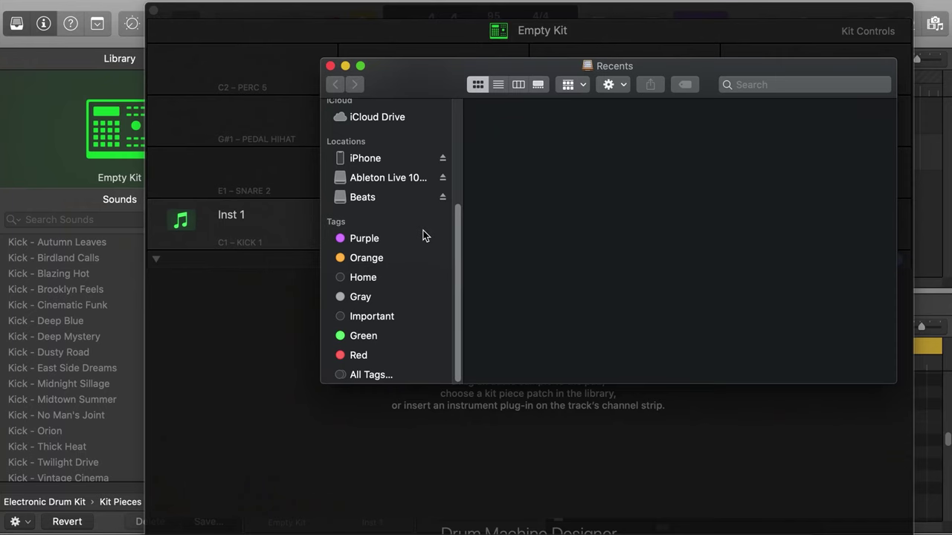
click(402, 199)
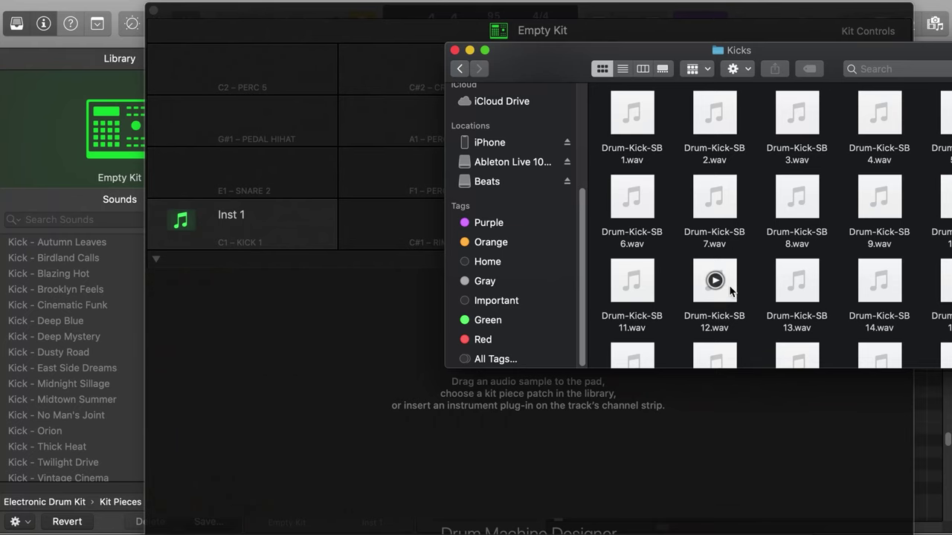
drag(725, 290, 232, 225)
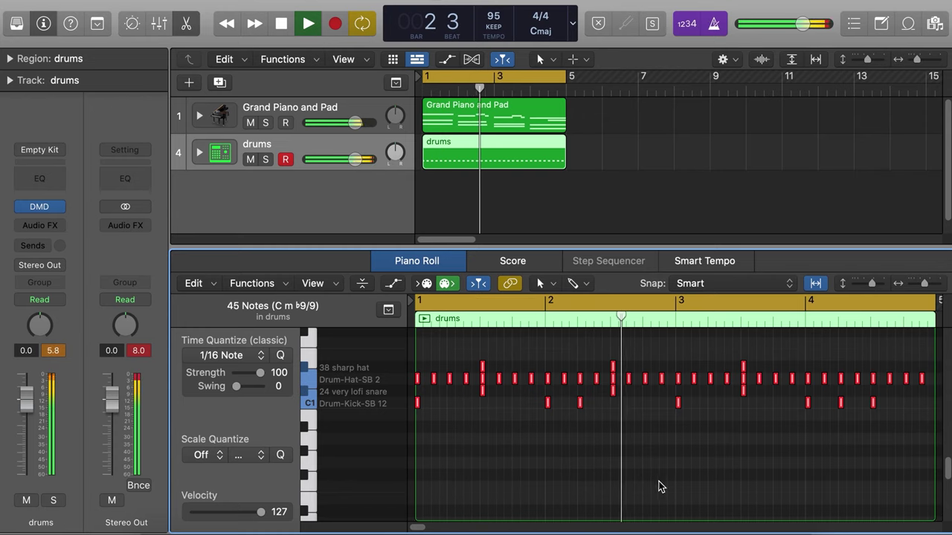
- Clear the note selection in the drums region
click(678, 476)
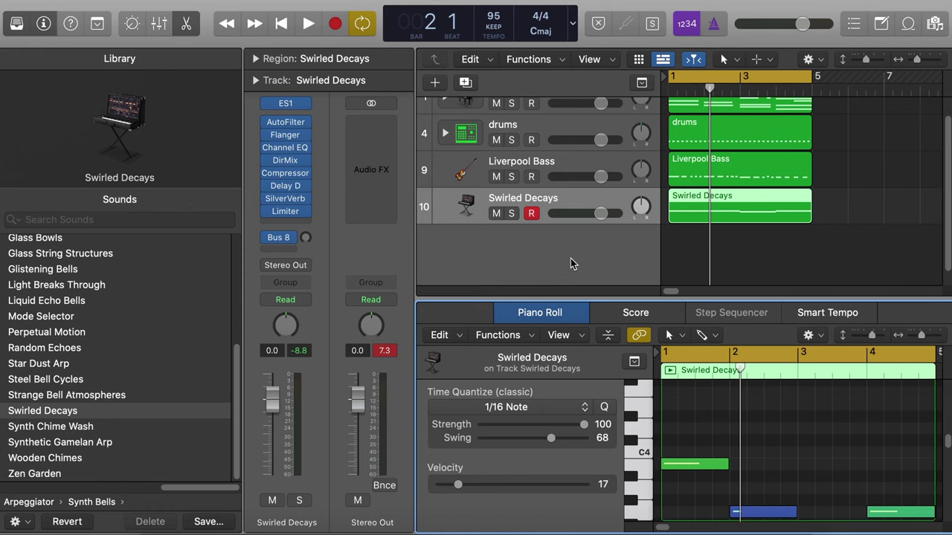
- Load Glass Bowls, set Swirled Decays to -2.0 dB, and recolour the regions
click(71, 301)
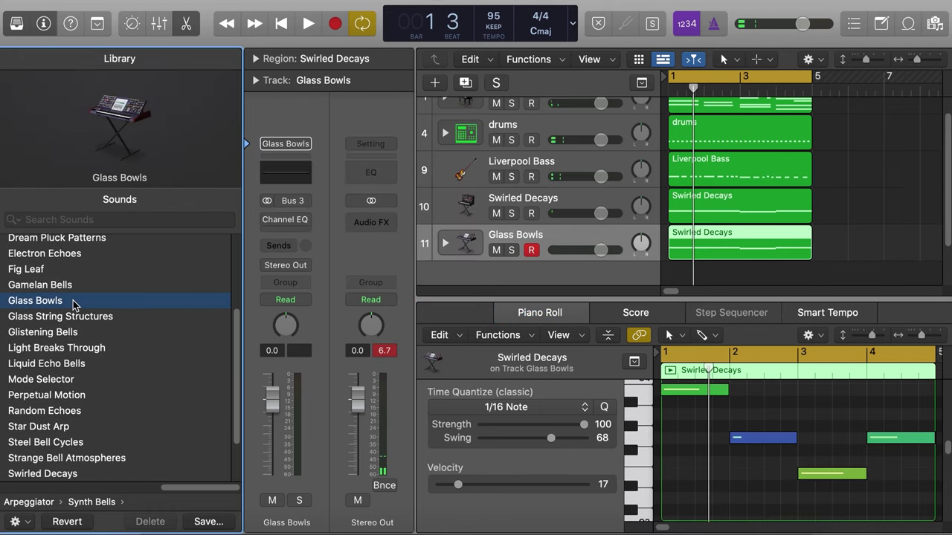
key(space)
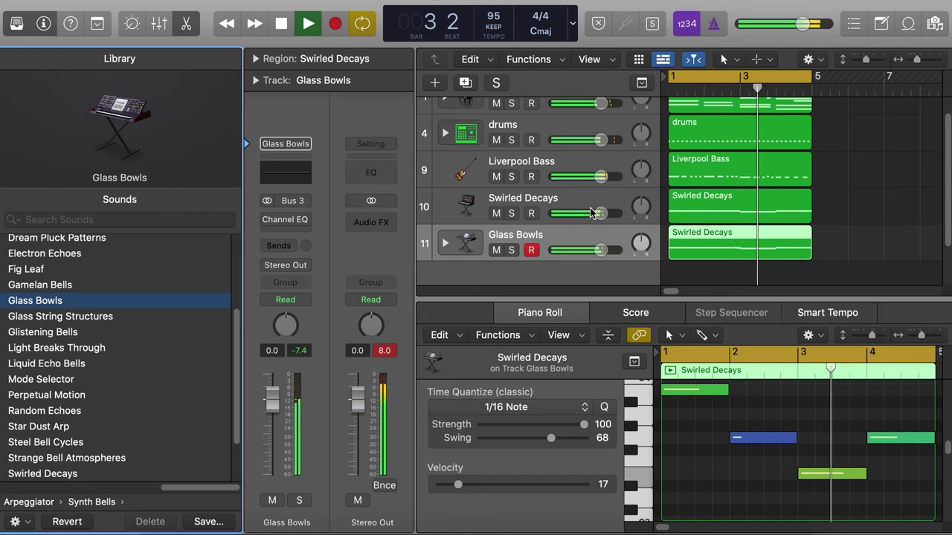
drag(556, 222, 593, 214)
click(601, 250)
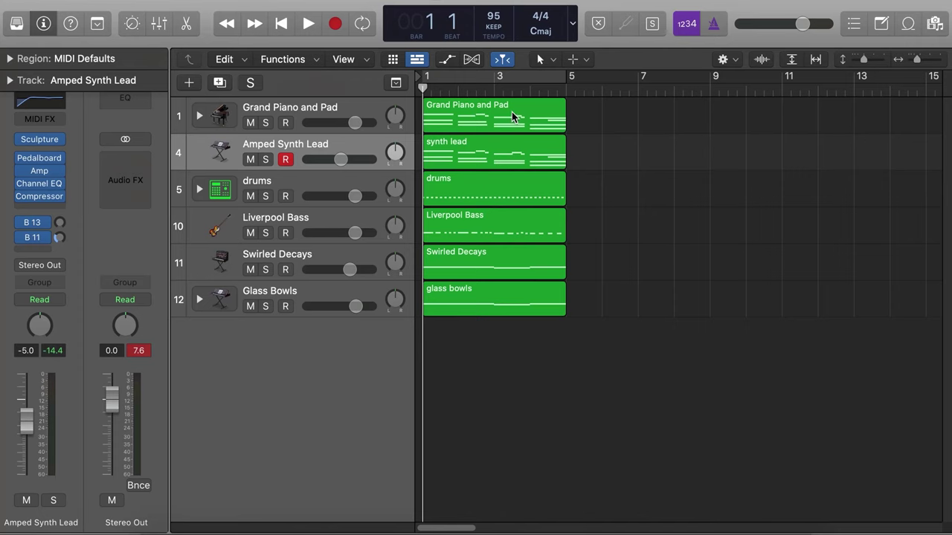
click(511, 151)
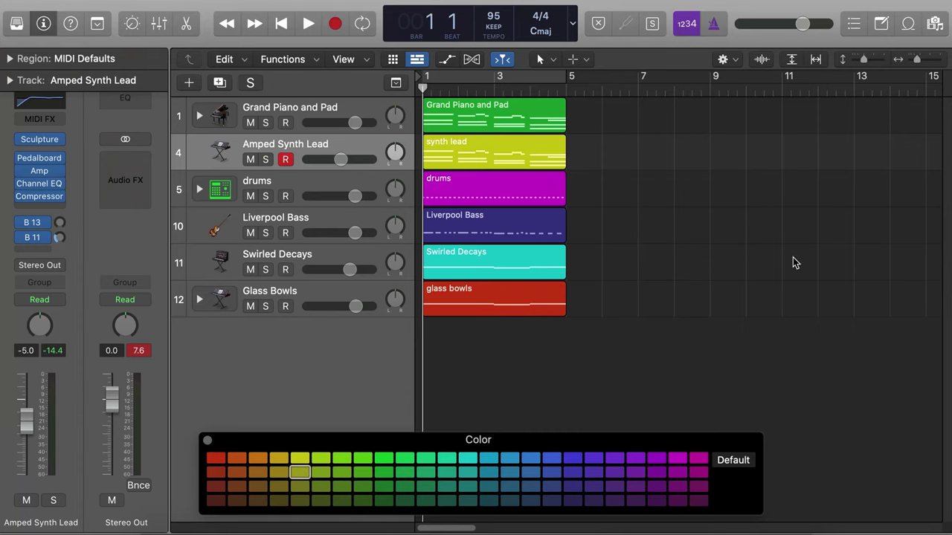
click(208, 441)
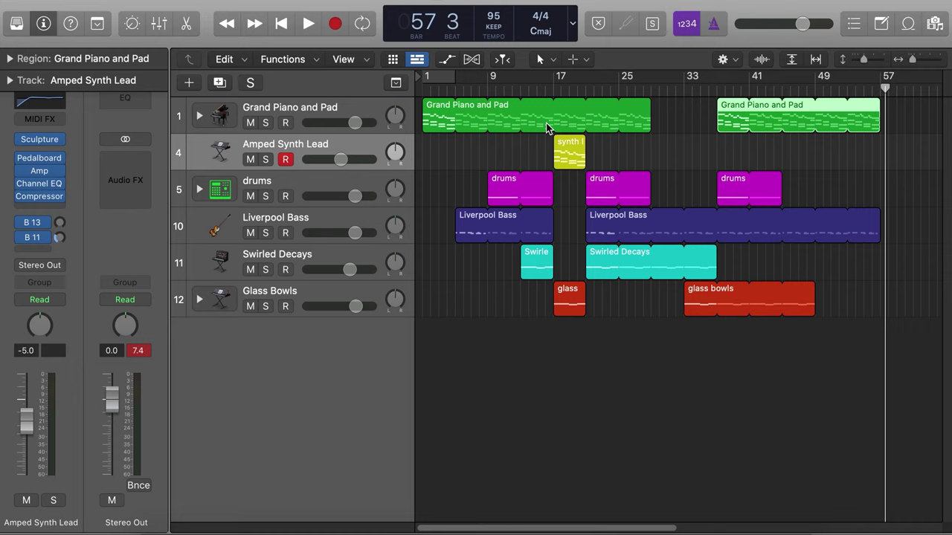
- Play the full arrangement back from bar 1
key(Return)
key(space)
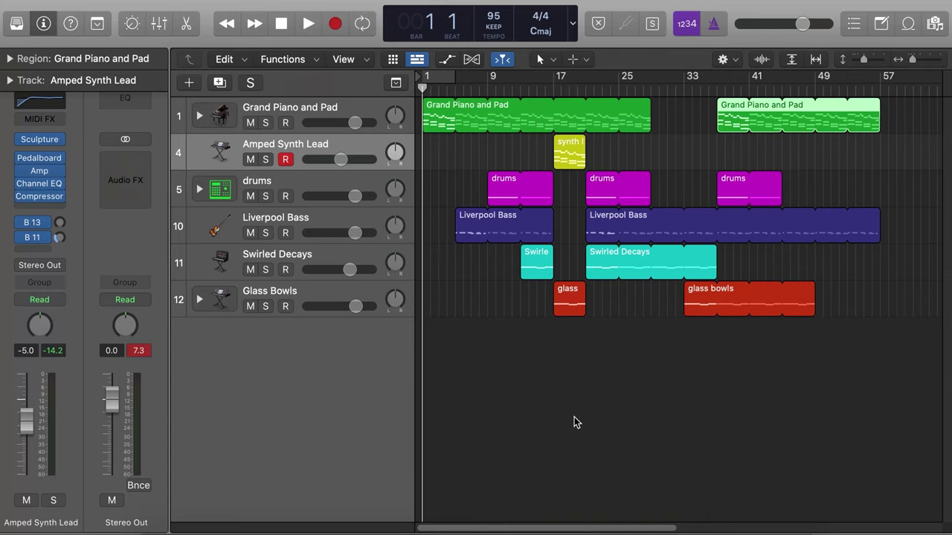
- Insert a stereo Gain plug-in on the Liverpool Bass track's Audio FX
click(316, 221)
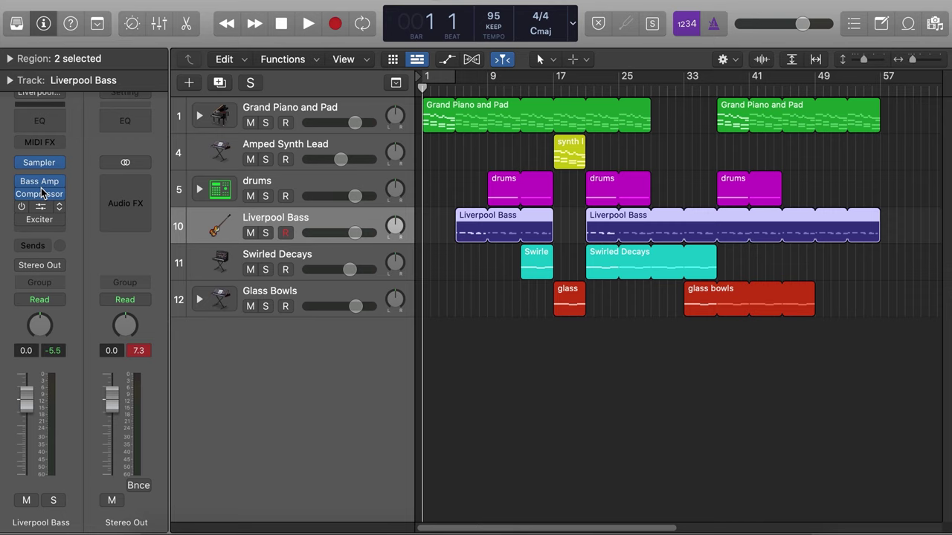
click(41, 233)
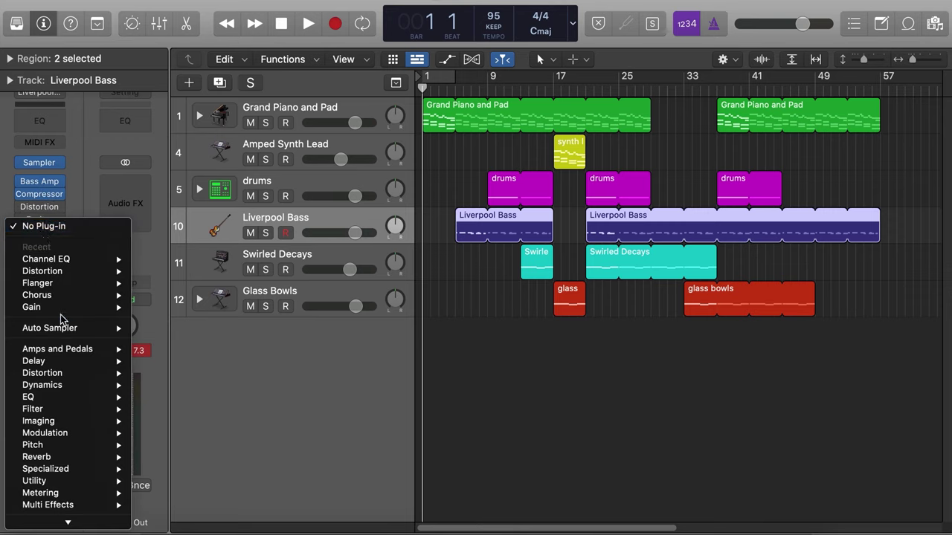
mouse_move(62, 311)
click(163, 307)
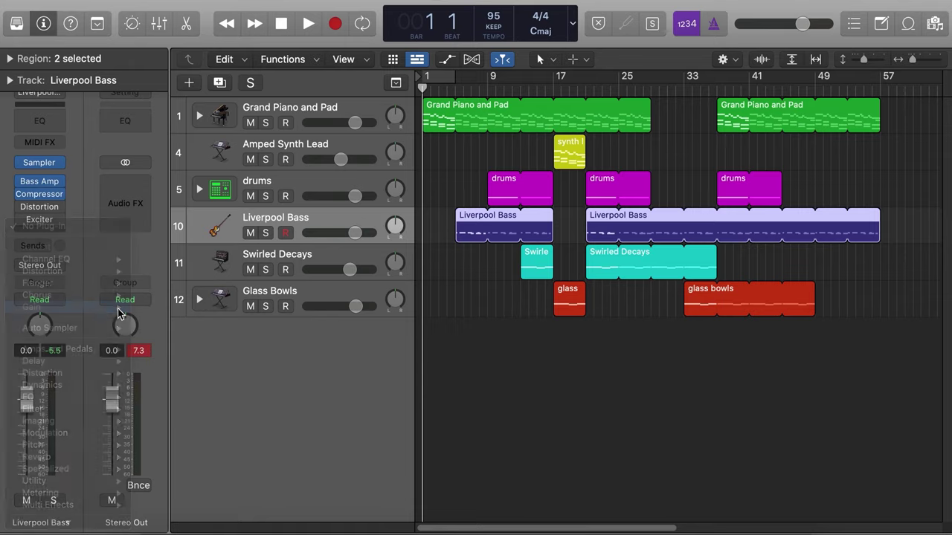
click(43, 0)
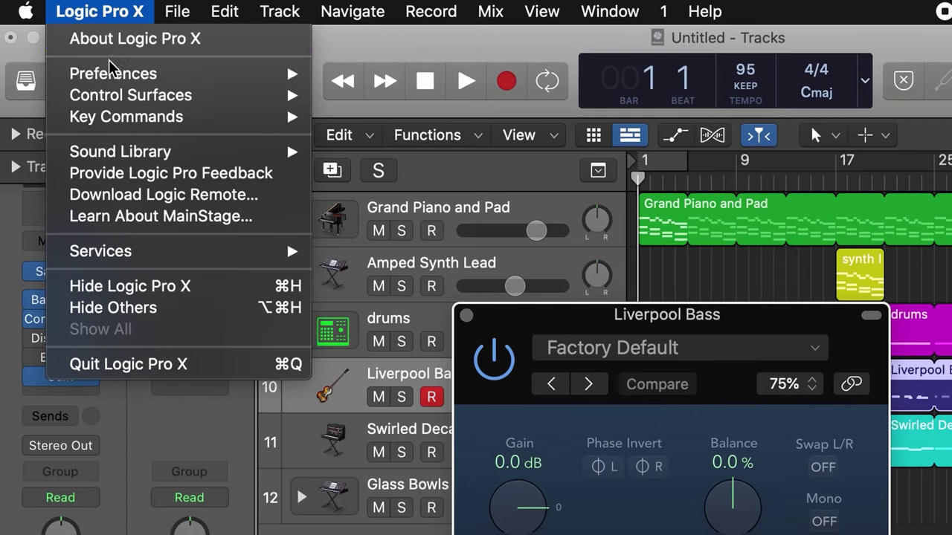
- Open Controller Assignments in Learn Mode and move the window down to reveal the plug-in
mouse_move(133, 108)
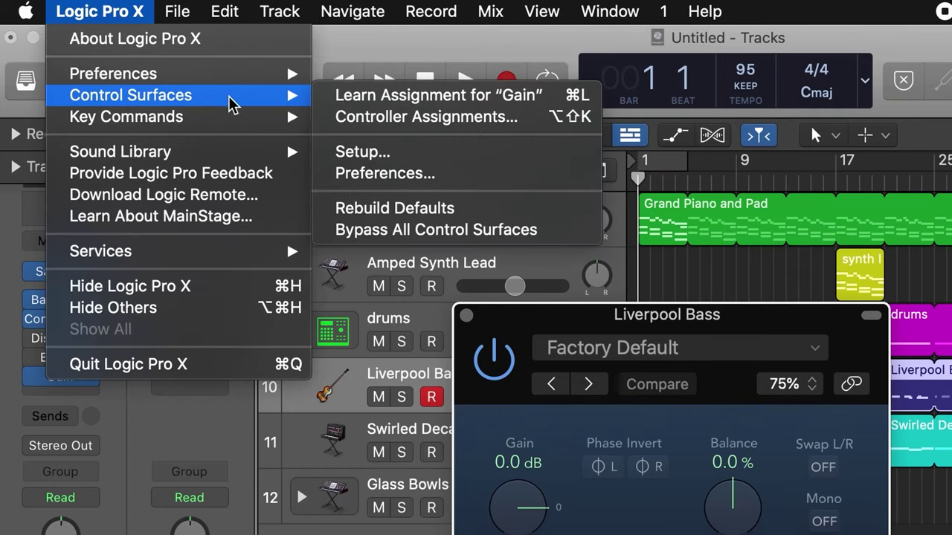
click(430, 119)
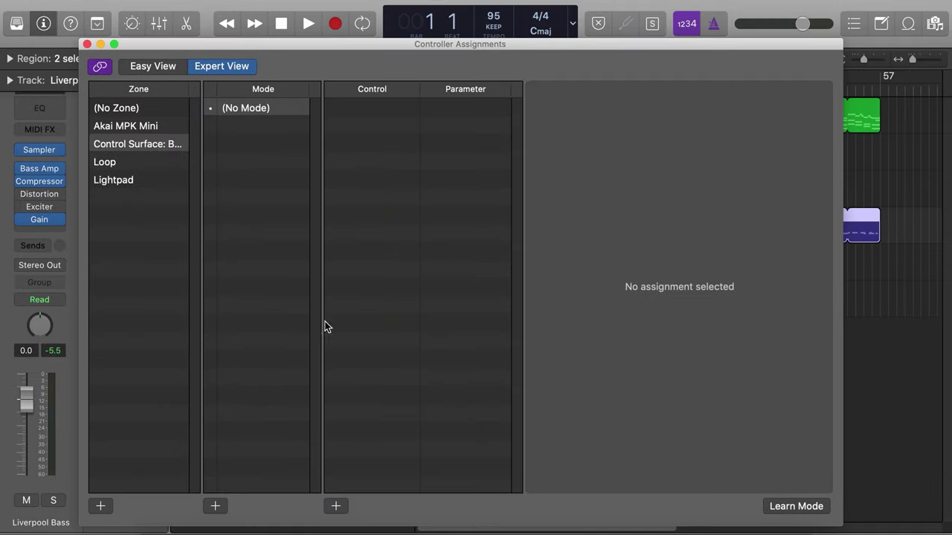
click(815, 508)
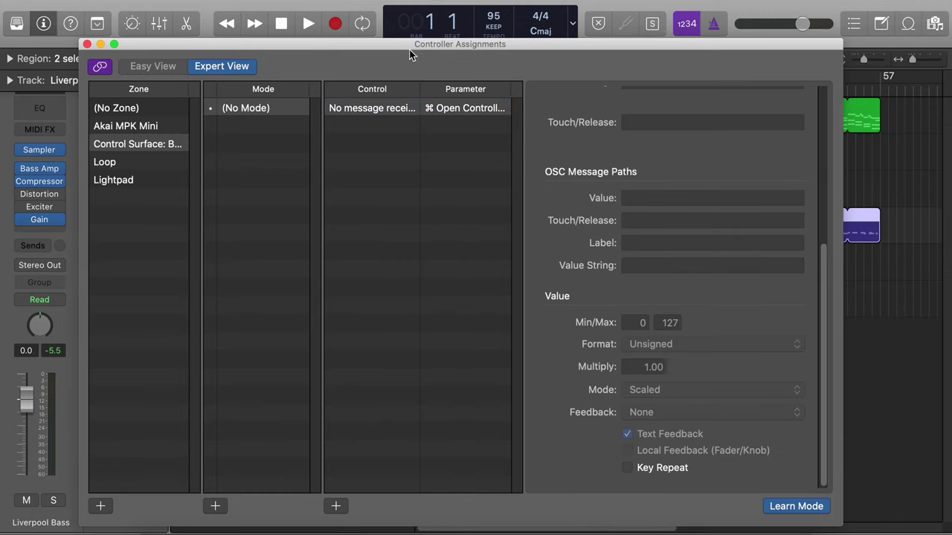
drag(411, 47, 428, 345)
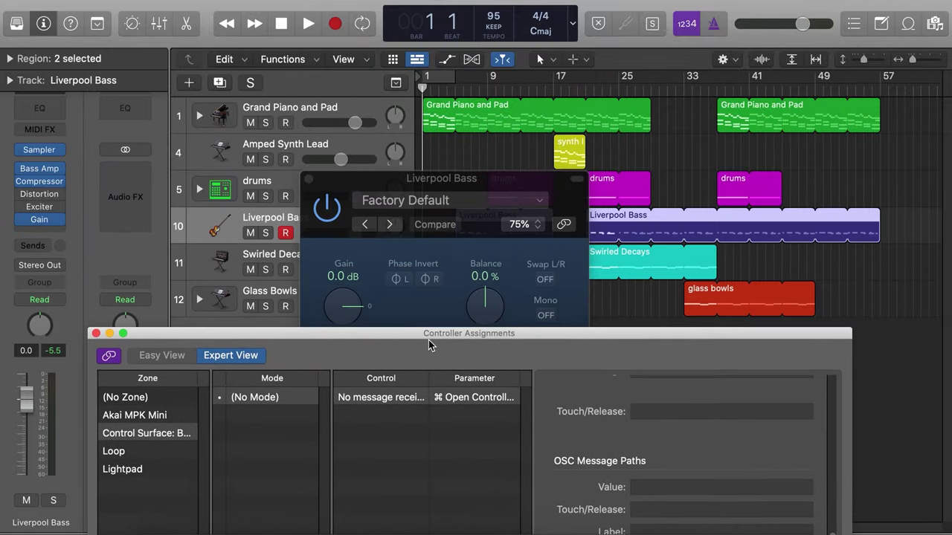
- Link the Liverpool Bass Gain knob to the MPK mini controller knob (CC channel 1, 70)
click(342, 306)
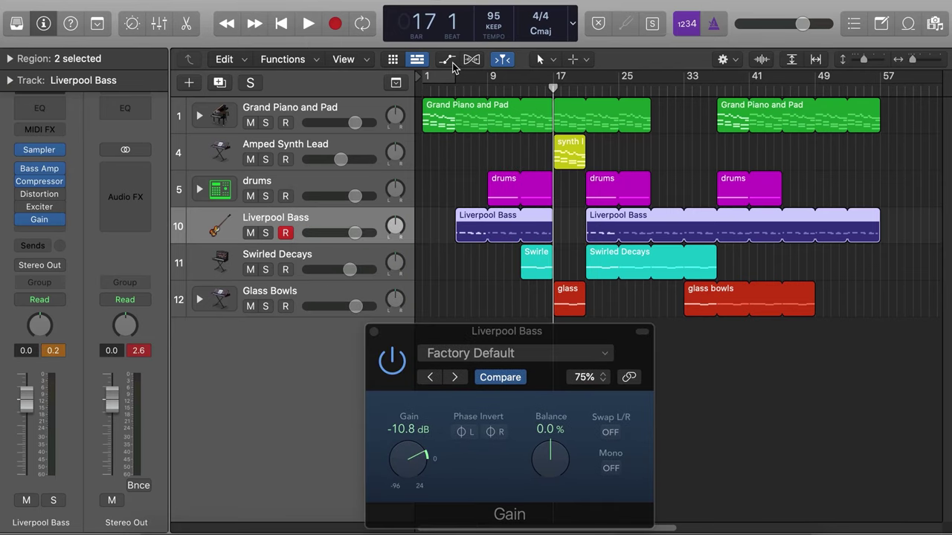
- Display the automation lanes, move the Gain window aside, and switch Liverpool Bass automation to Latch
click(450, 63)
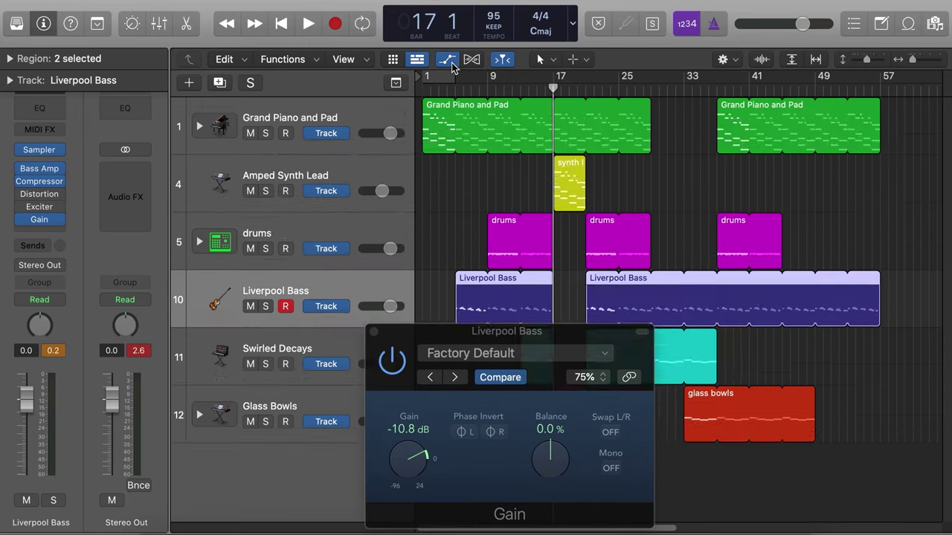
drag(455, 341, 515, 318)
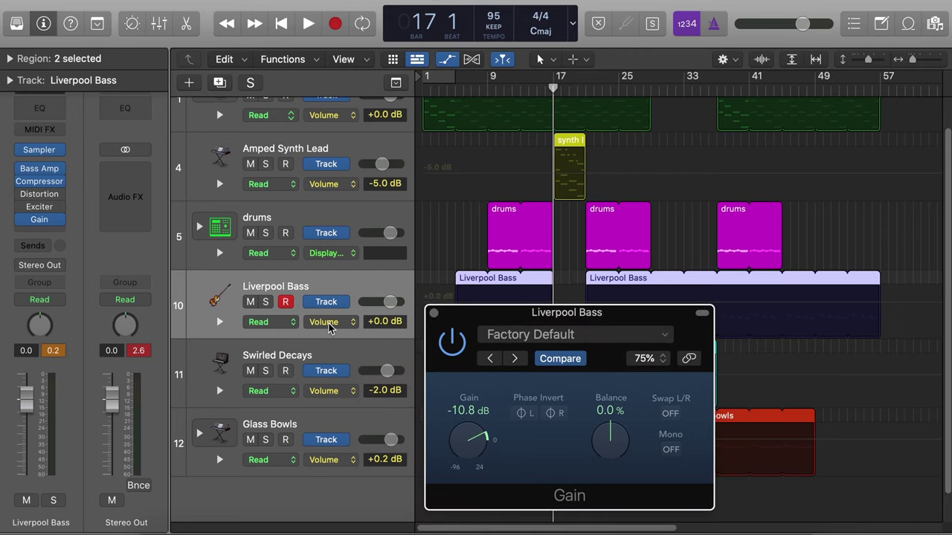
click(272, 322)
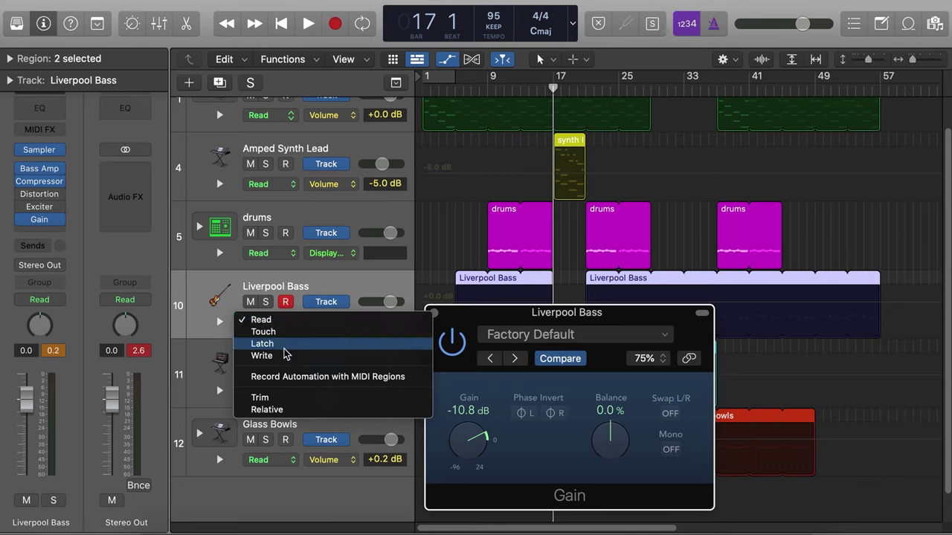
click(283, 346)
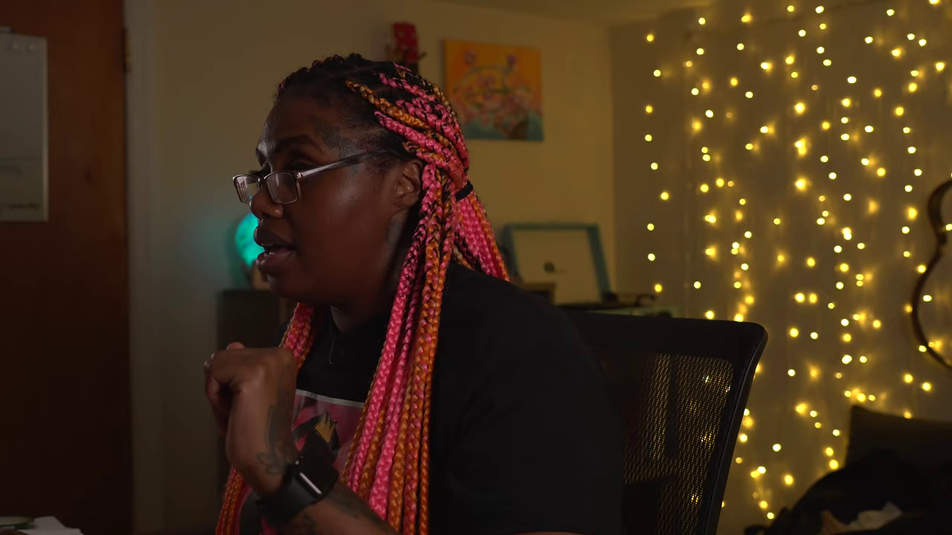